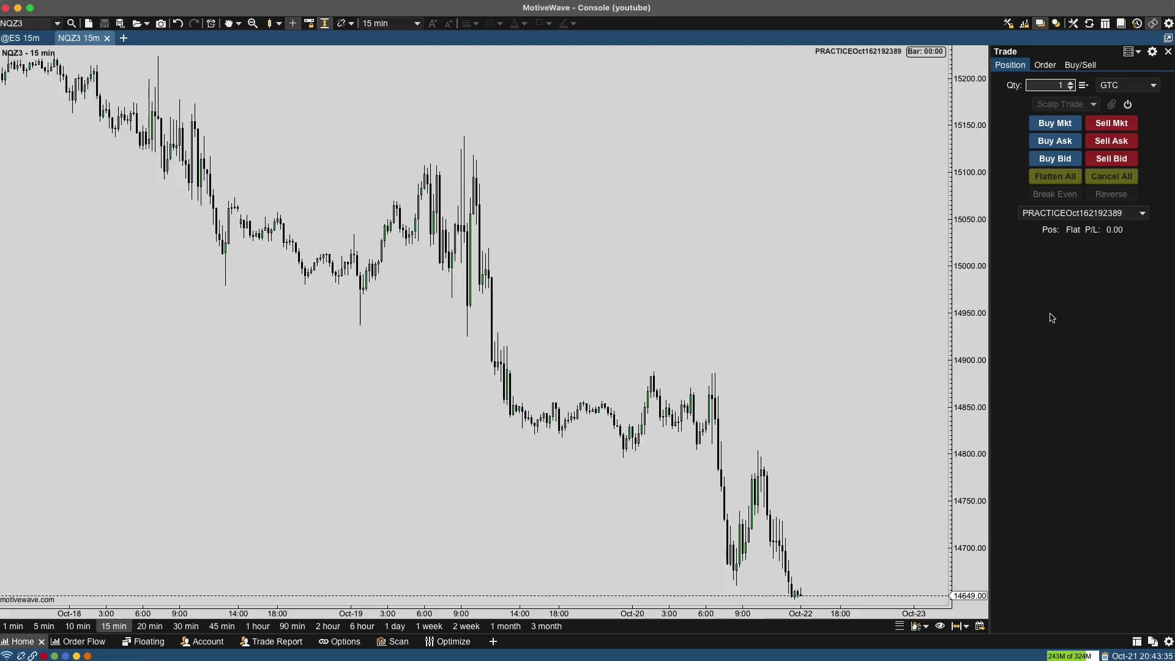
- Enable the Scalp Trade exit strategy in the Trade panel and view the Exit Strategies preferences list
left_click(1153, 25)
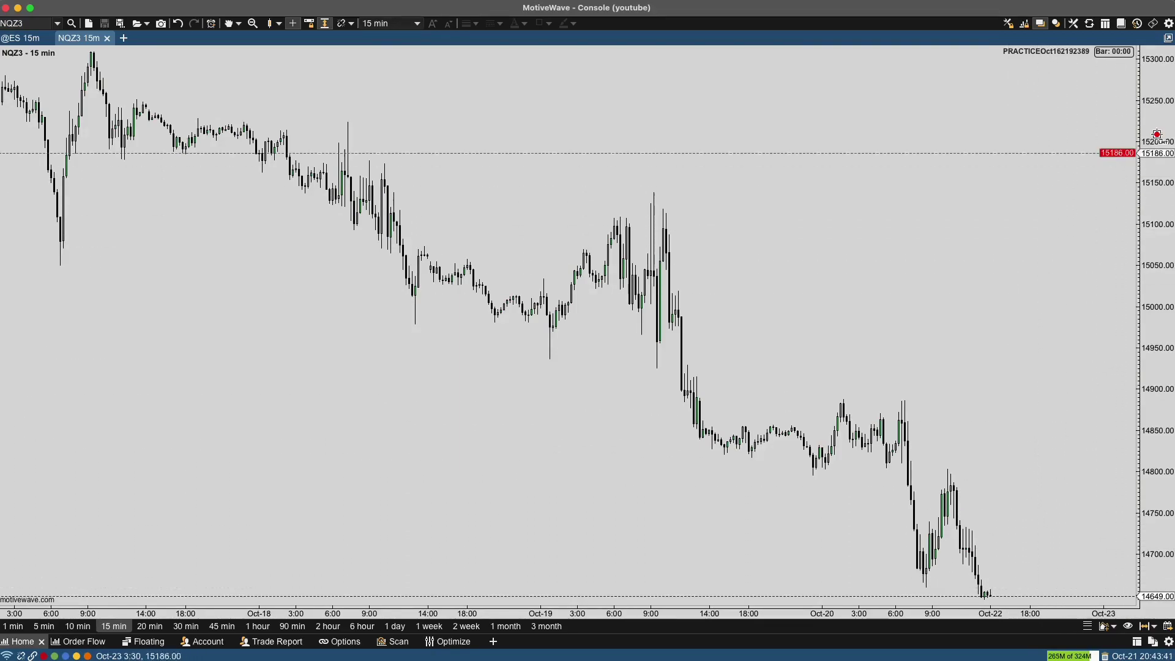
left_click(1153, 24)
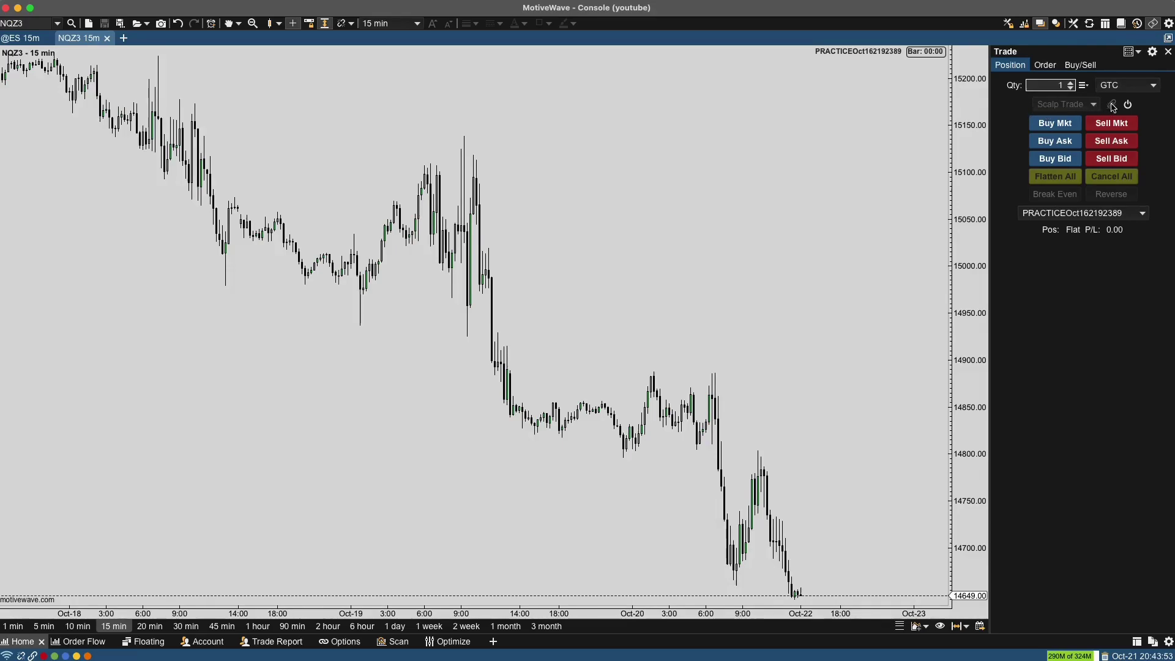
left_click(1129, 105)
left_click(1093, 105)
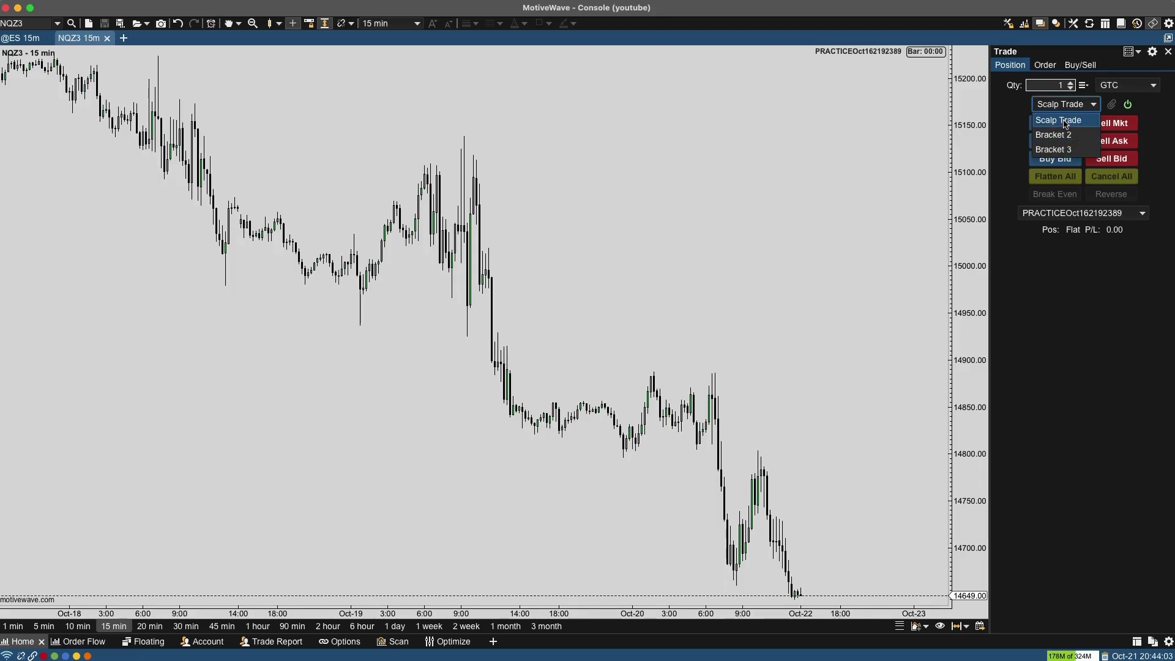
left_click(1093, 105)
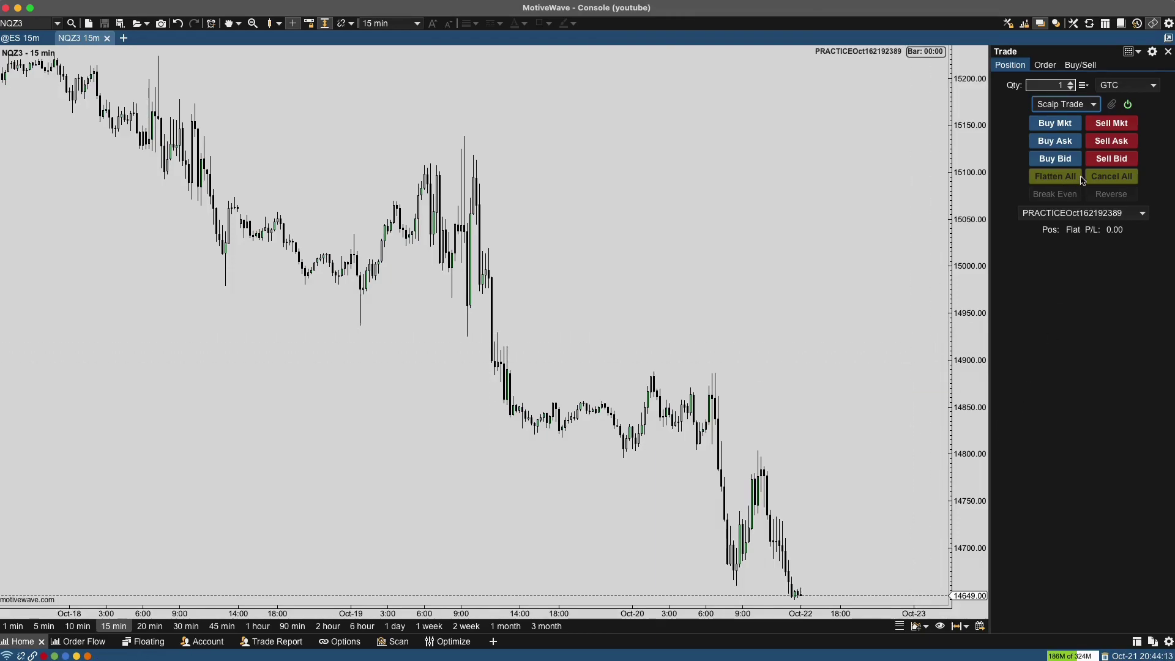
left_click(1153, 52)
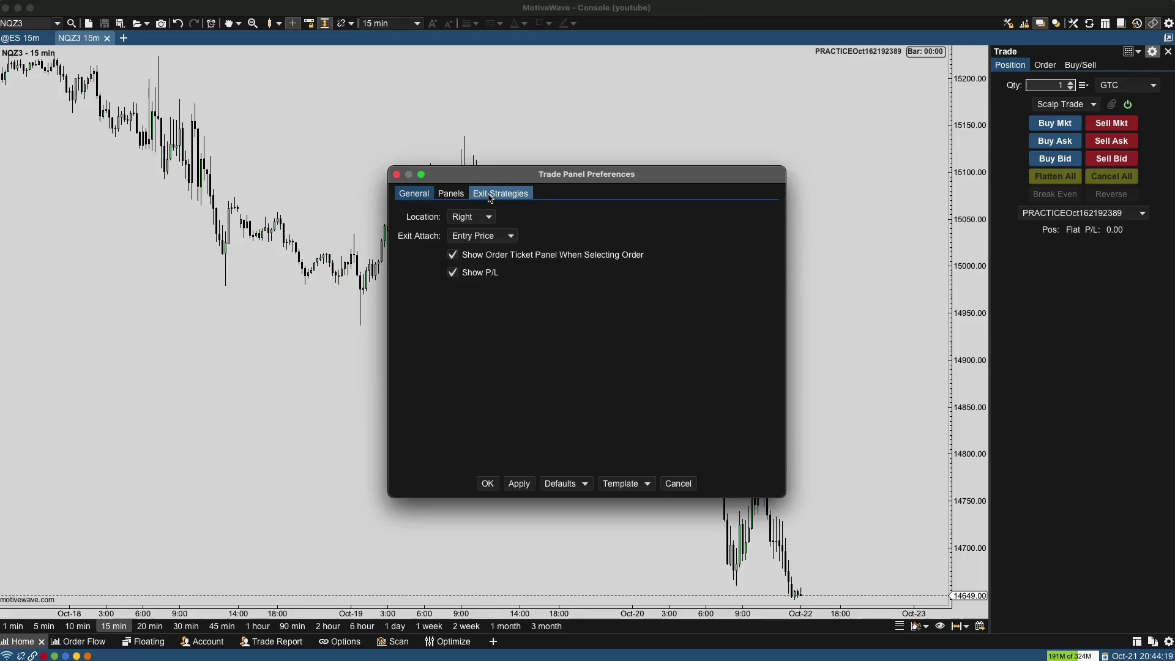
left_click(490, 195)
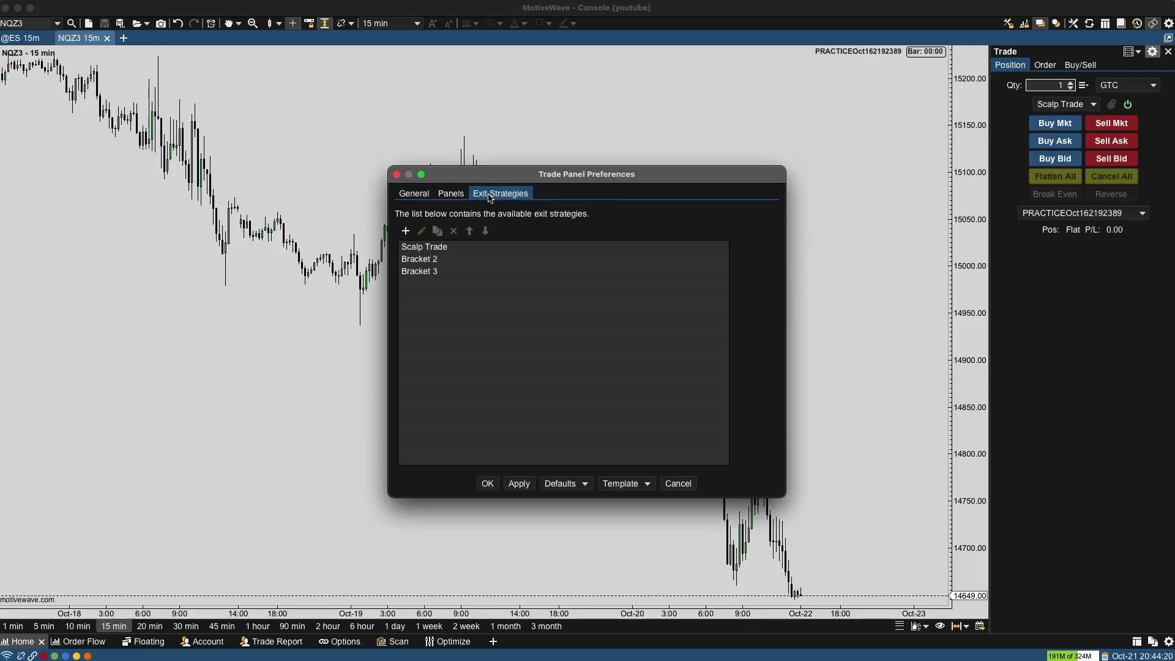
double_click(440, 249)
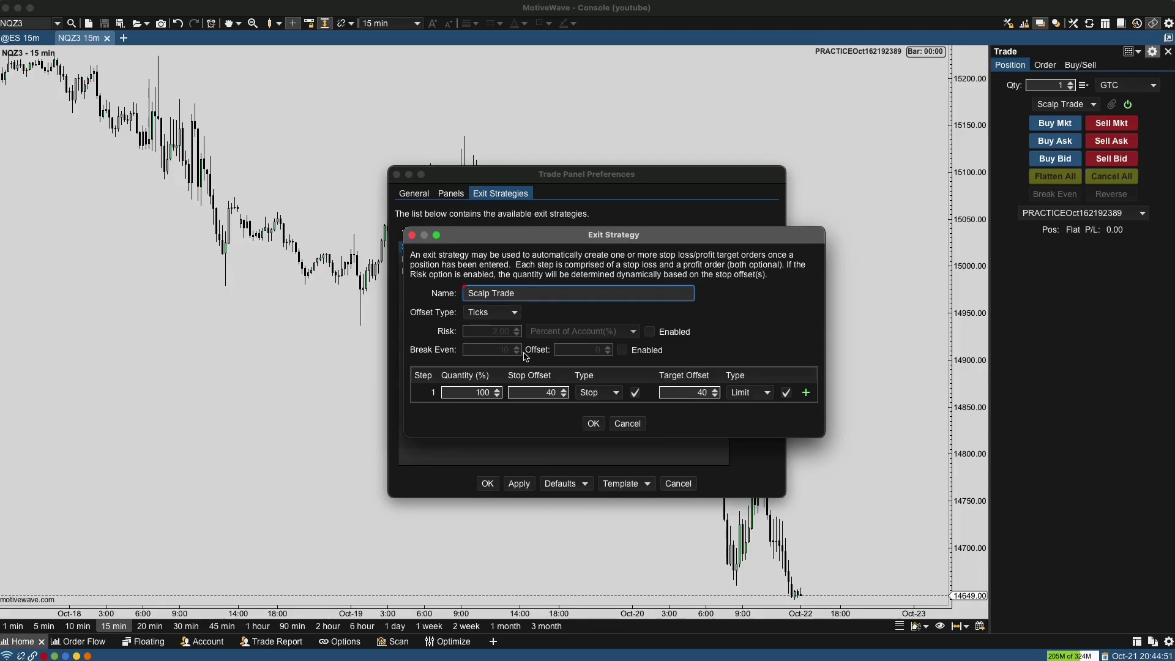
left_click(624, 350)
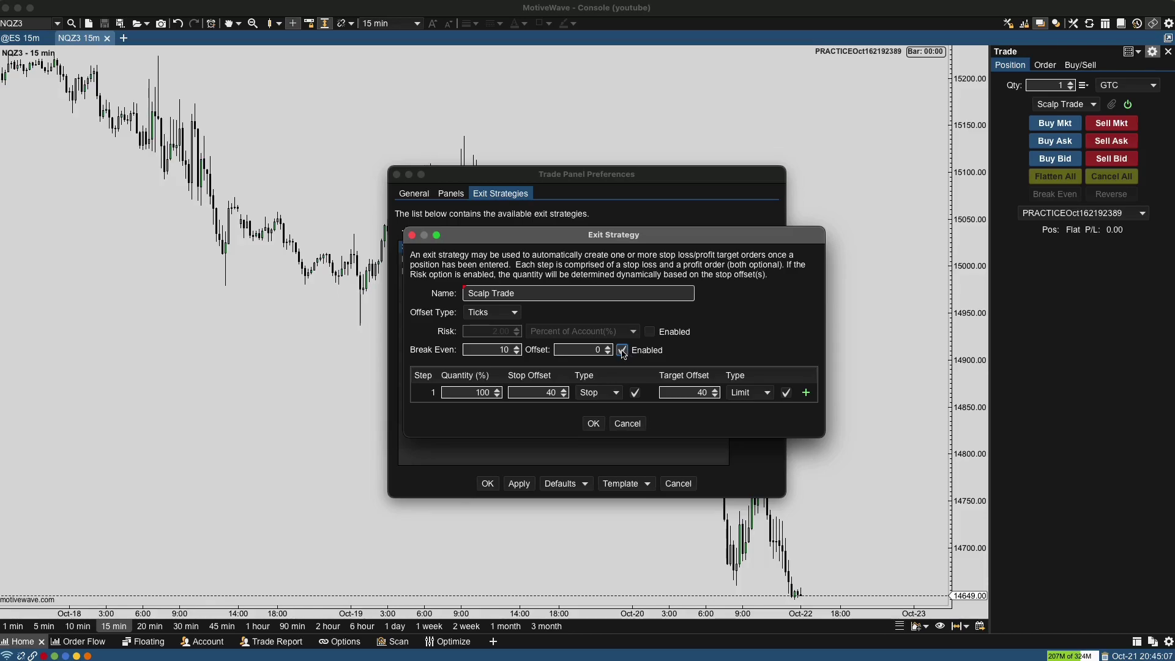
left_click(622, 351)
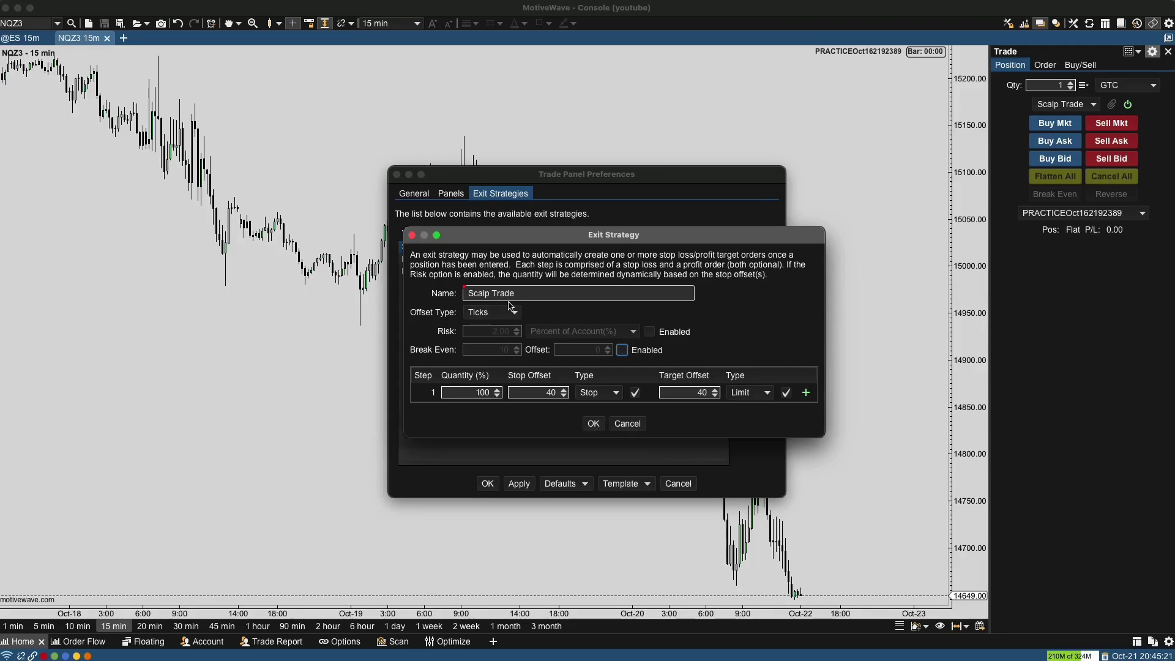
left_click(594, 424)
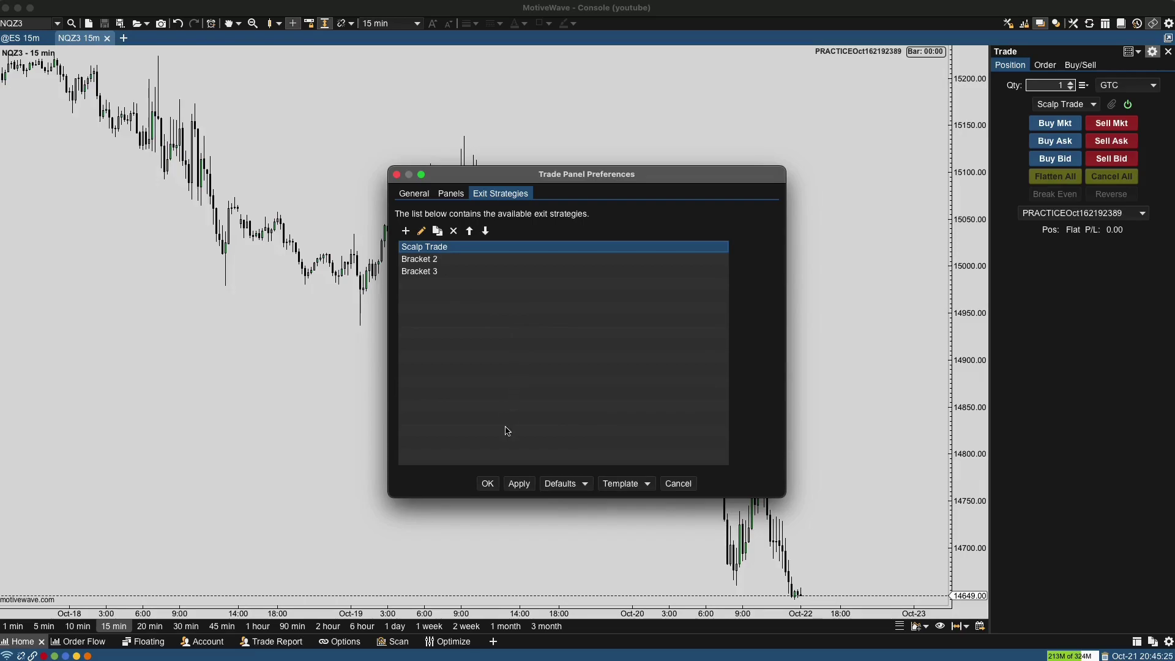
- Save the trade panel preferences, then place and cancel a test bracket order at 14780
left_click(520, 484)
left_click(489, 485)
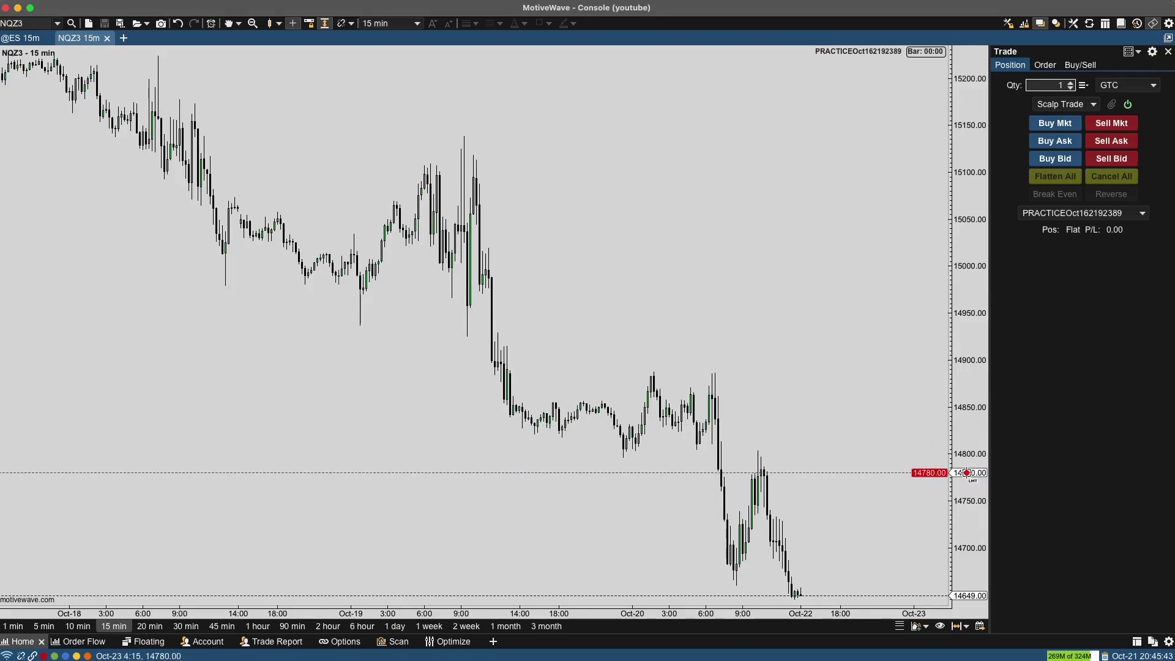
left_click(967, 473)
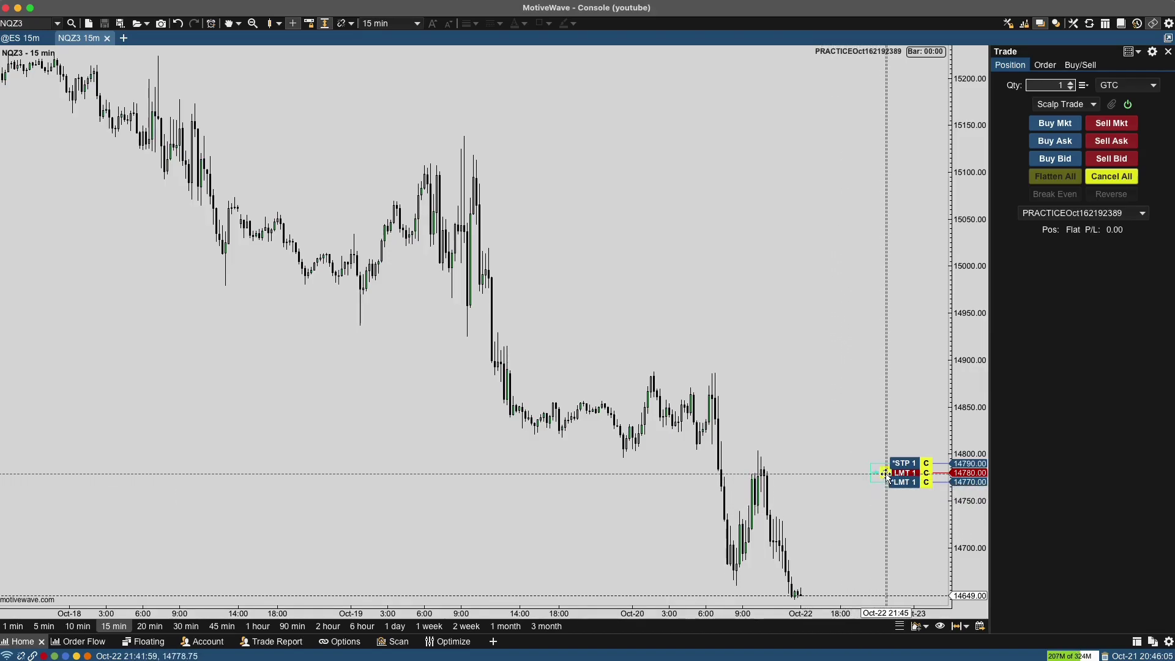
left_click(928, 474)
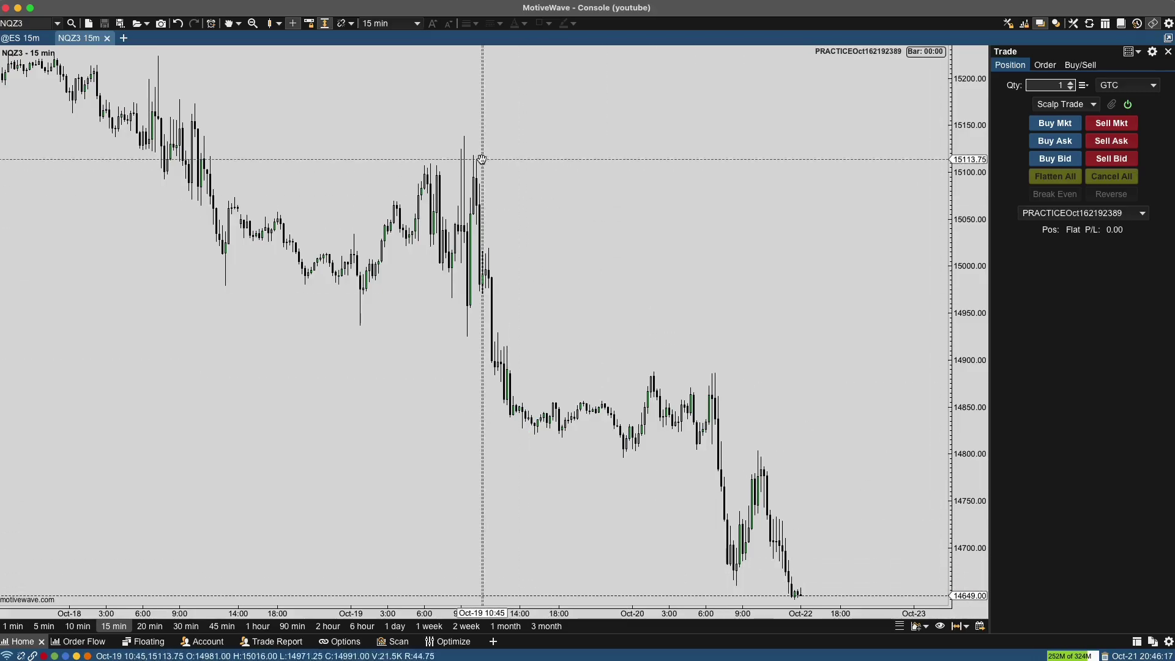
- Place and cancel a buy-limit bracket at 14571.25, then auto-scale the chart to its full price range
left_click_drag(735, 382, 689, 205)
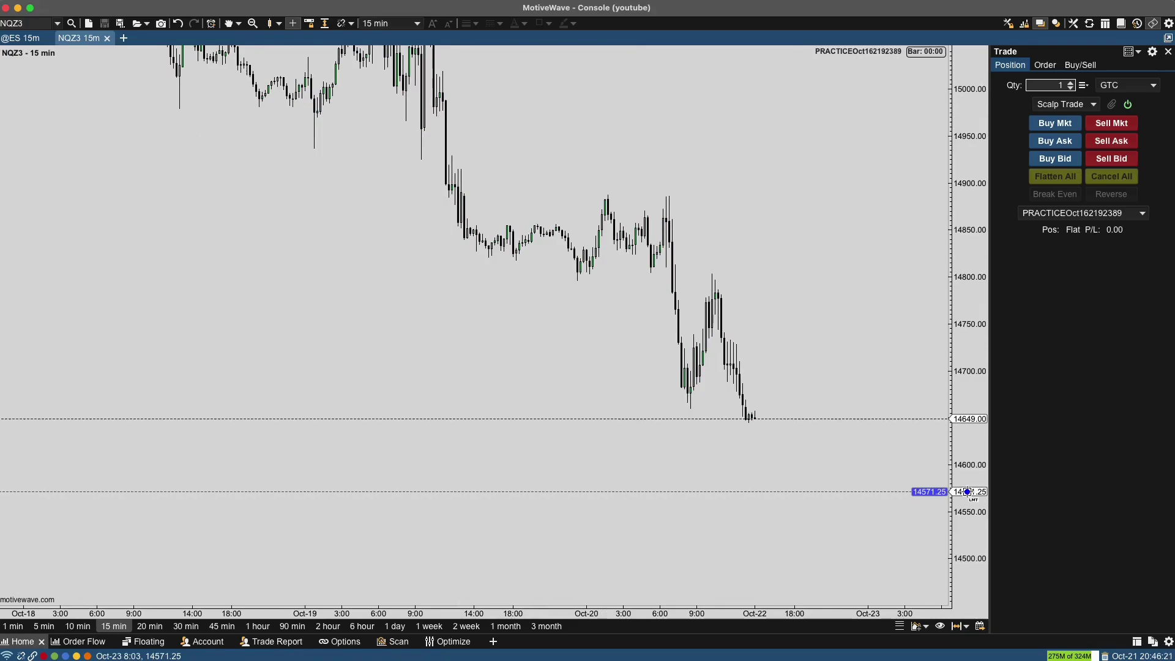
left_click(968, 491)
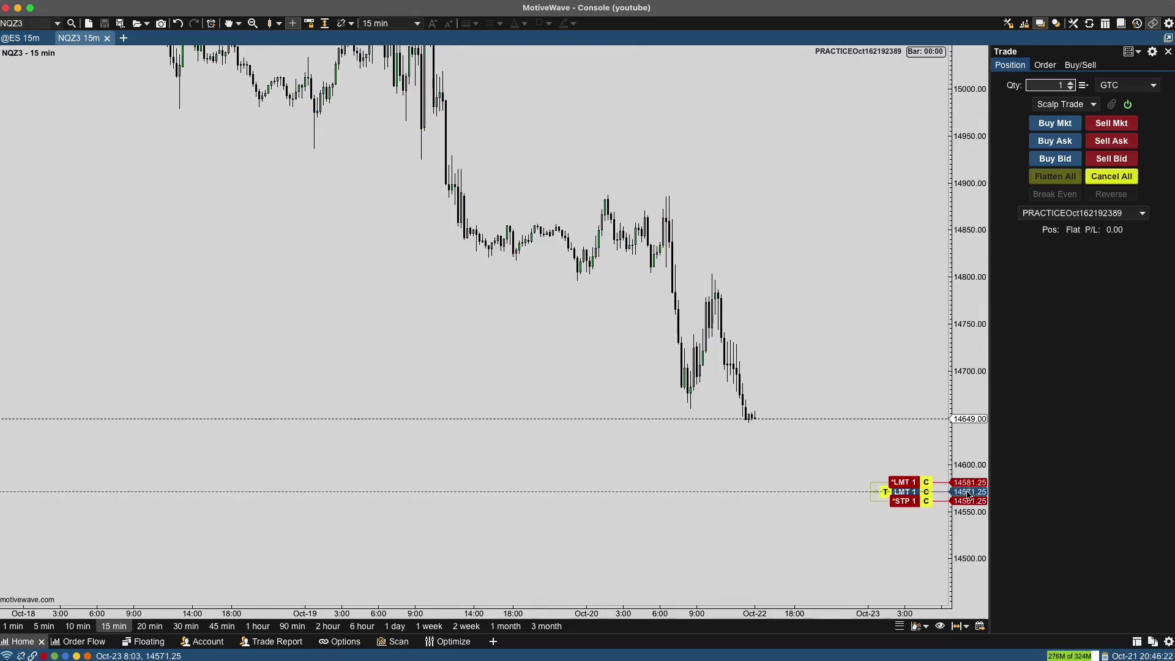
left_click(926, 482)
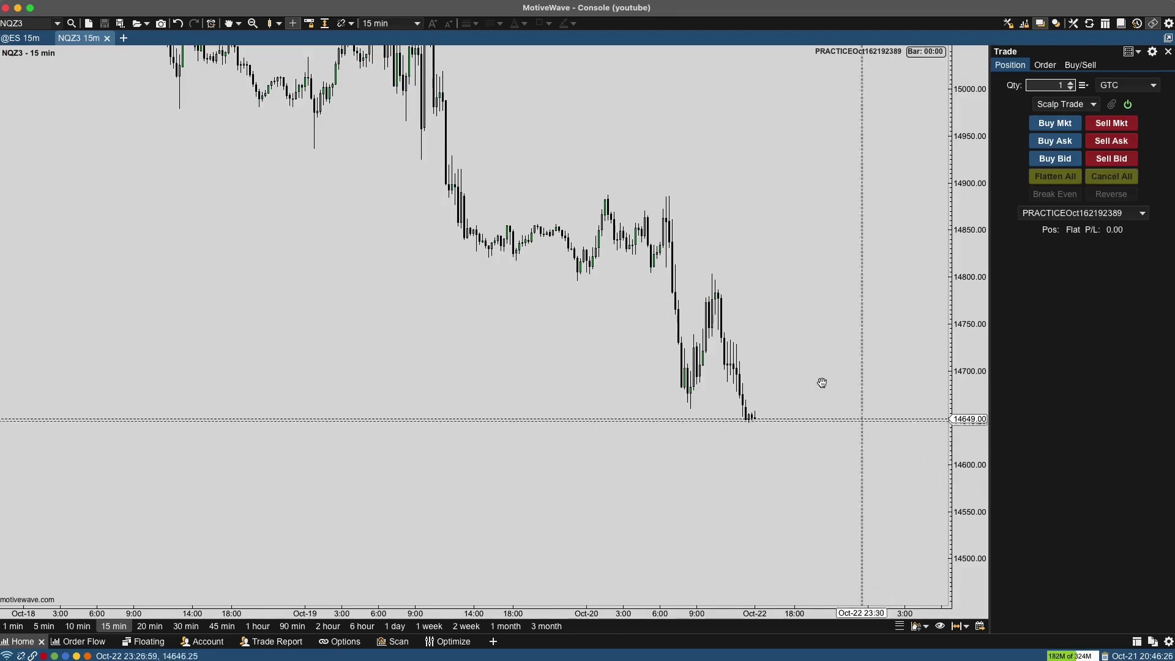
left_click(309, 23)
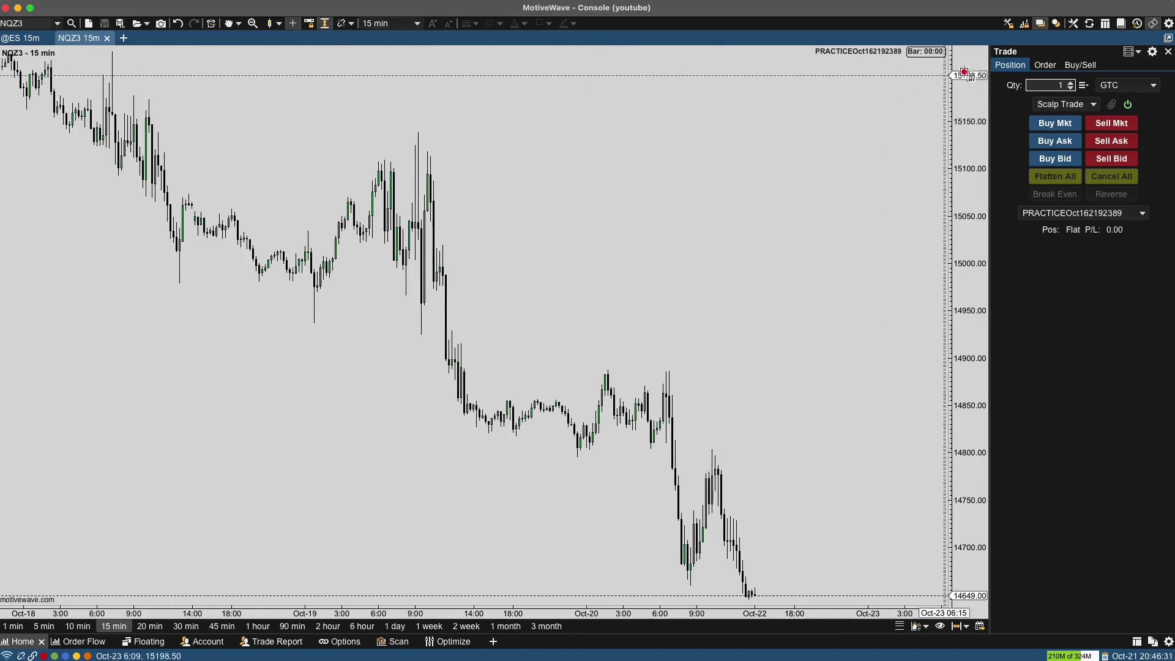
left_click(1170, 23)
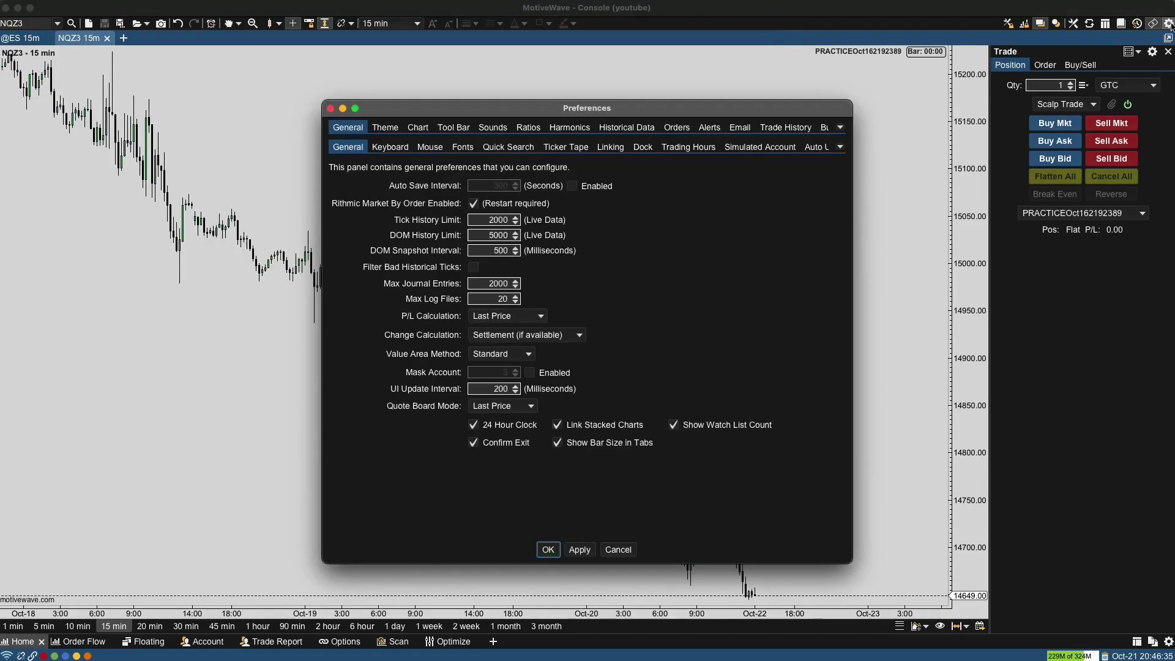
left_click(676, 130)
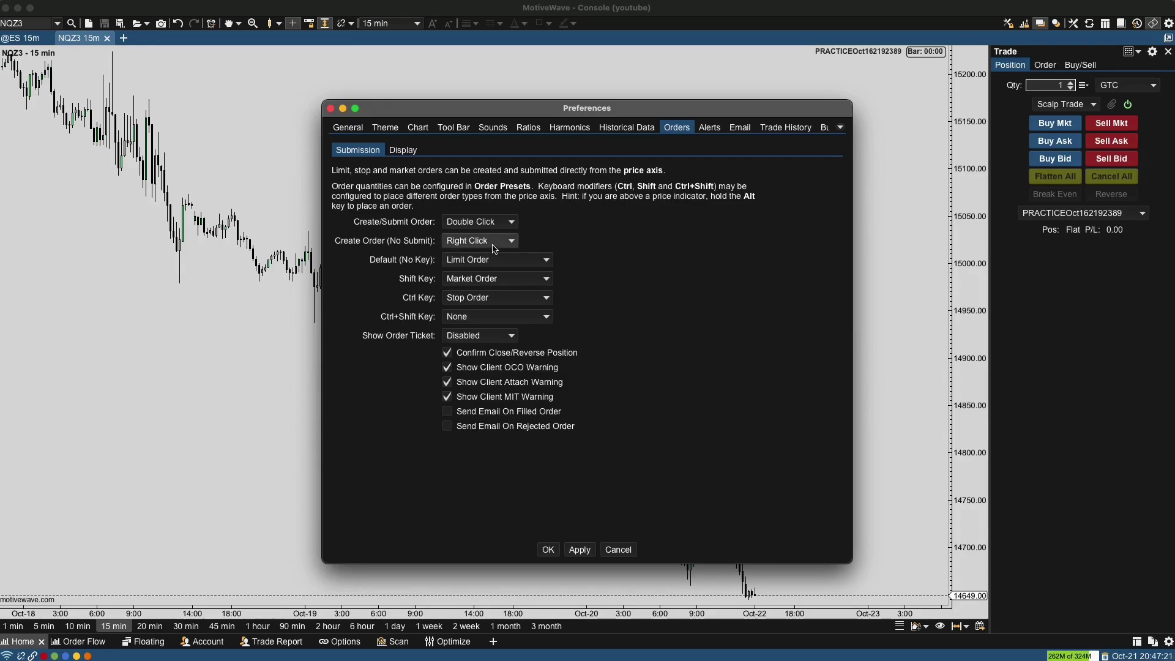
left_click(548, 551)
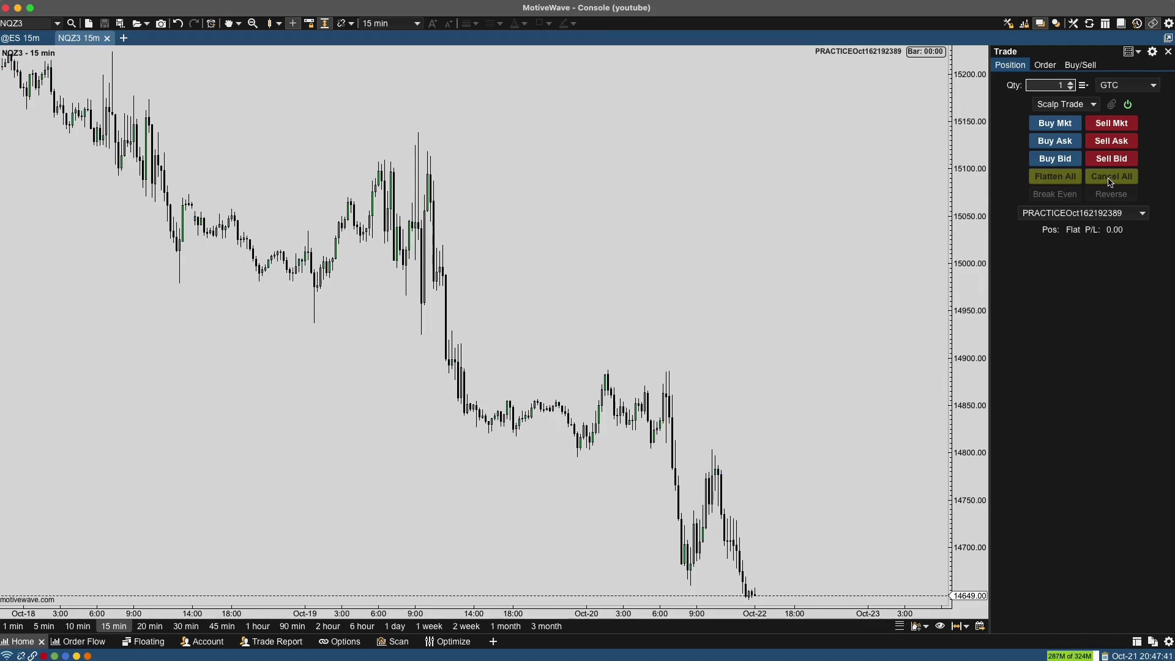
- Place a sell-limit bracket at 15056.25 with 15066.25 stop and 15046.25 target, then cancel all orders
left_click(909, 210)
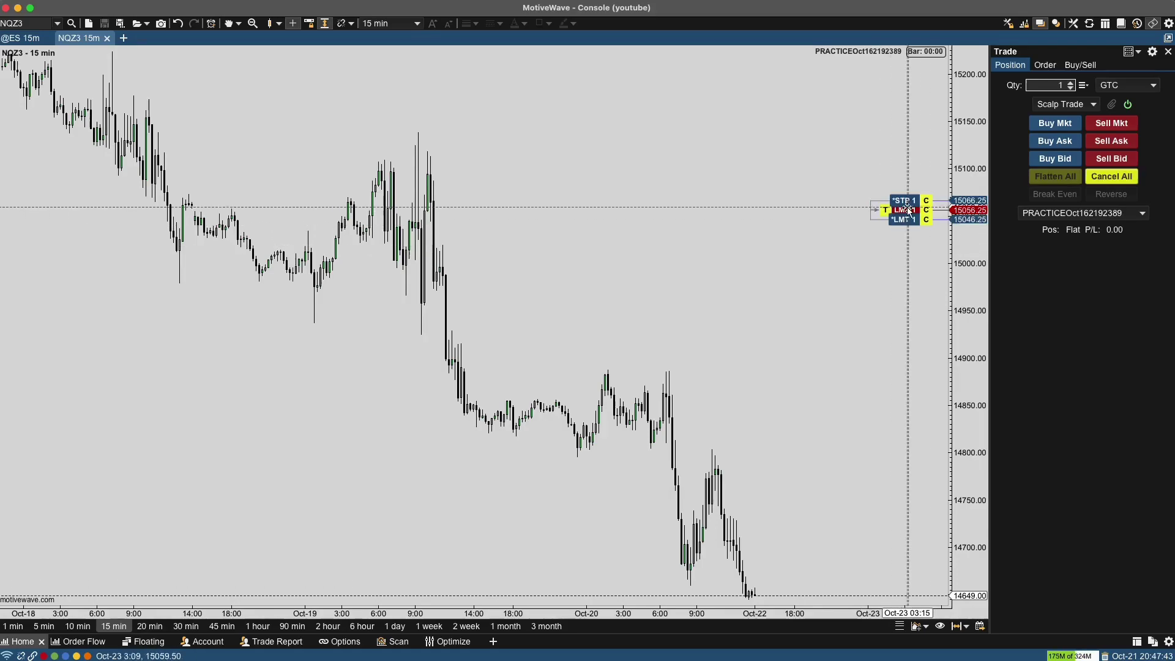
left_click(1104, 181)
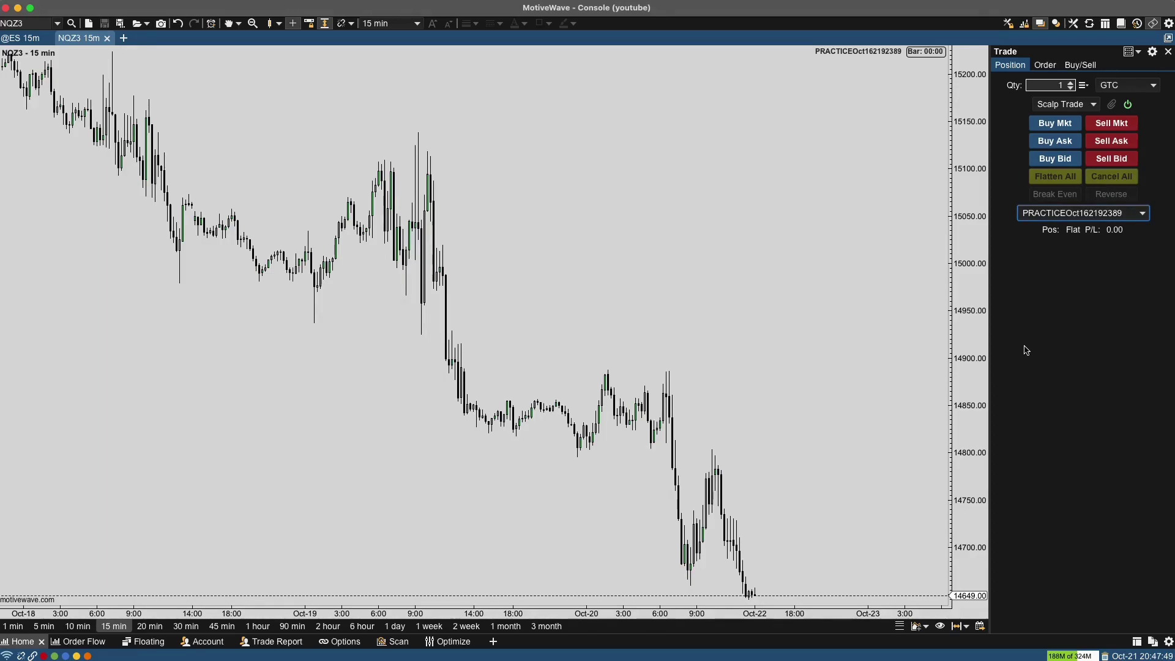
- Hide the Trade panel and show the DOM price ladder beside the NQZ3 chart
left_click(1154, 26)
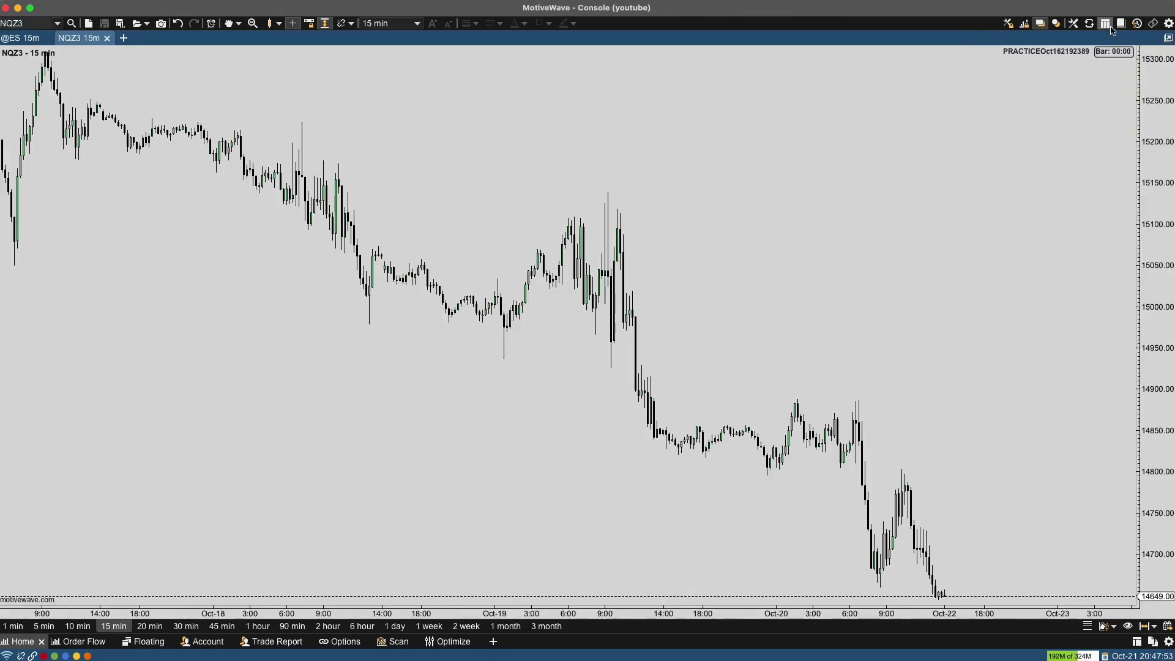
left_click(1108, 26)
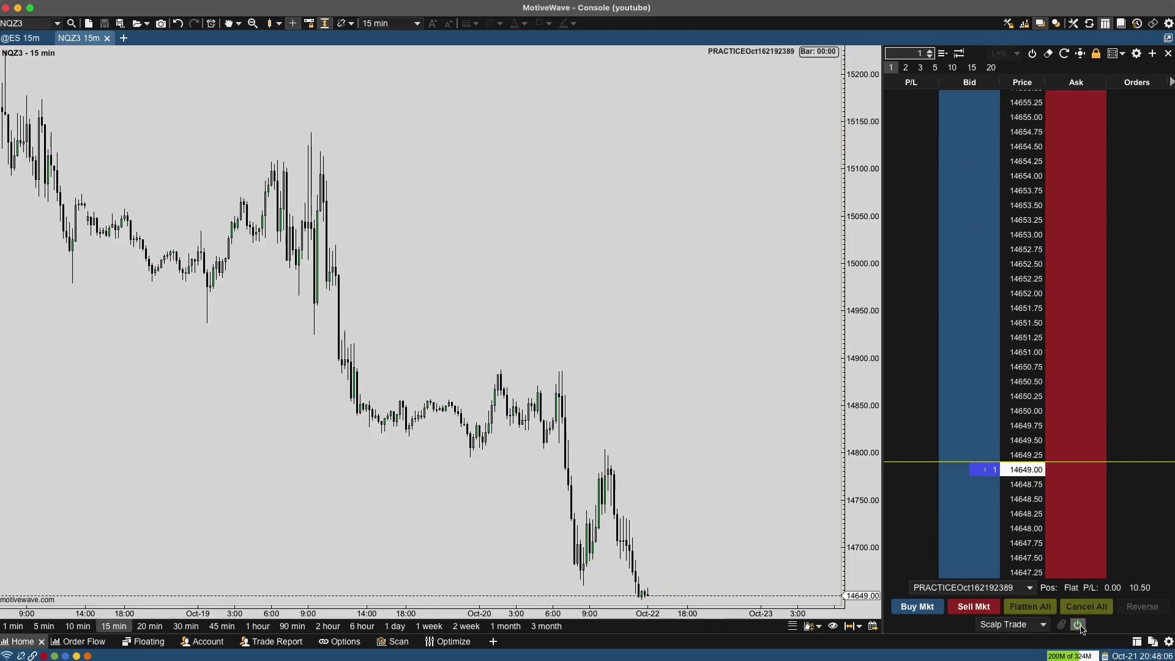
left_click(1137, 53)
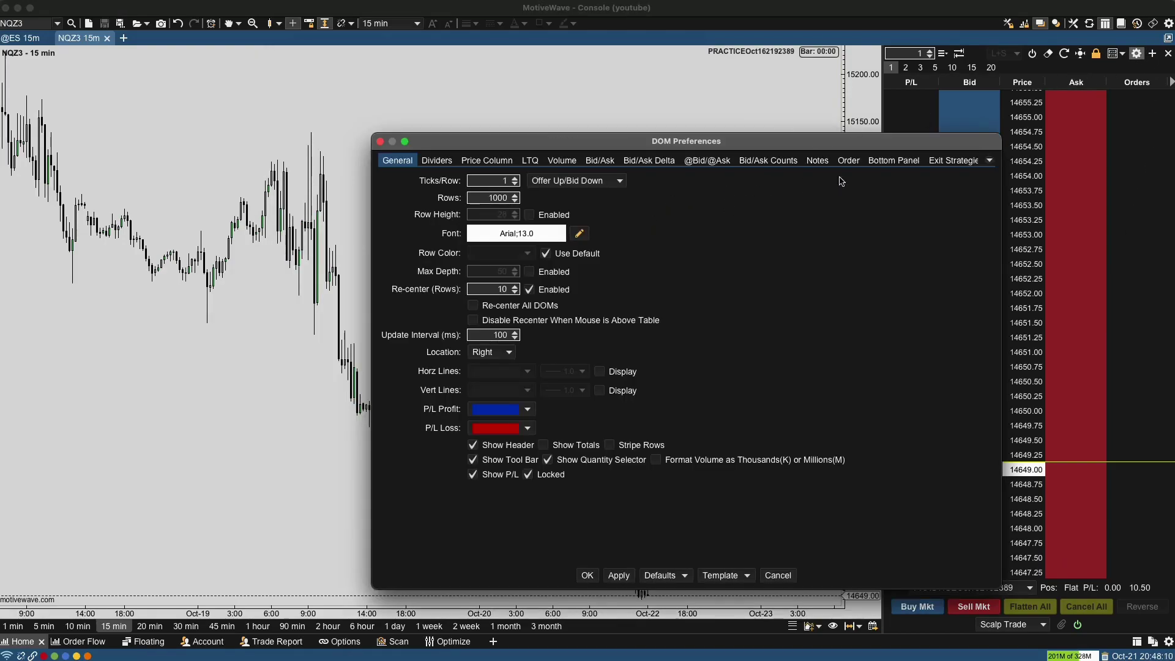
left_click(932, 164)
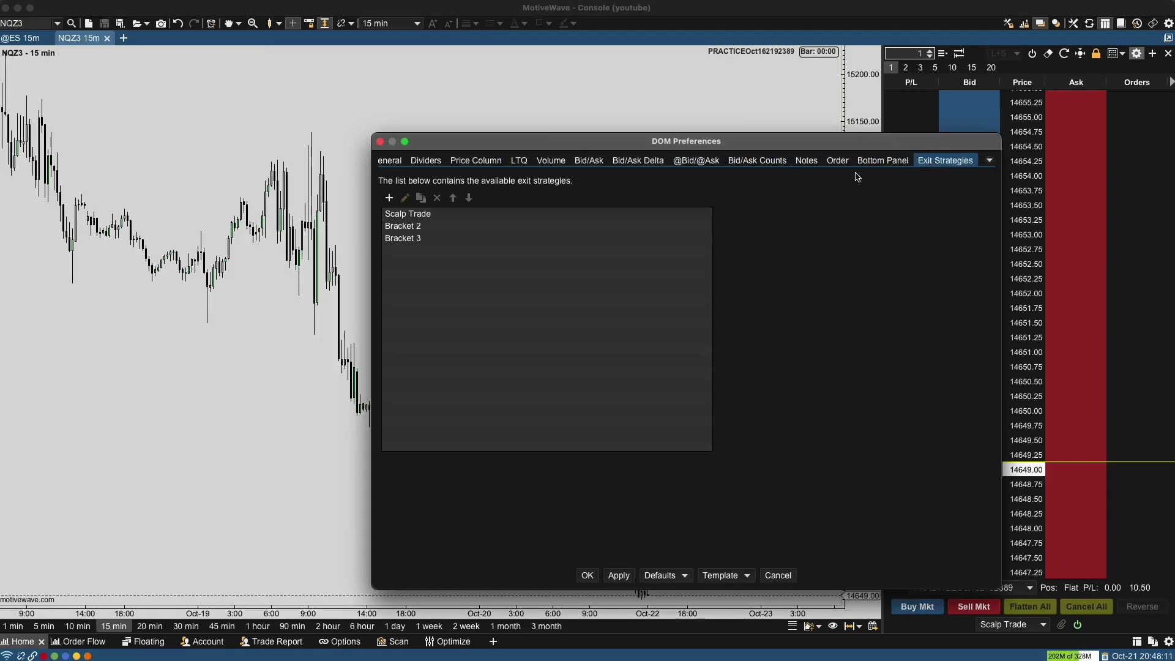
left_click(380, 142)
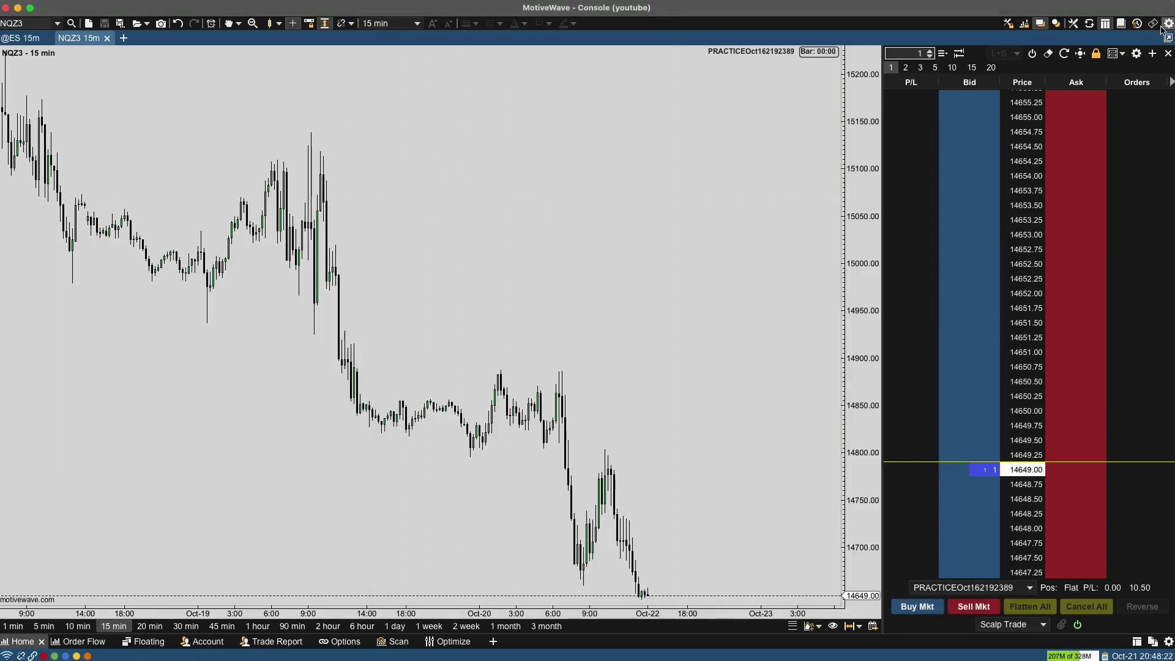
- Hide the DOM price ladder so the NQZ3 15-minute chart fills the window
left_click(1108, 25)
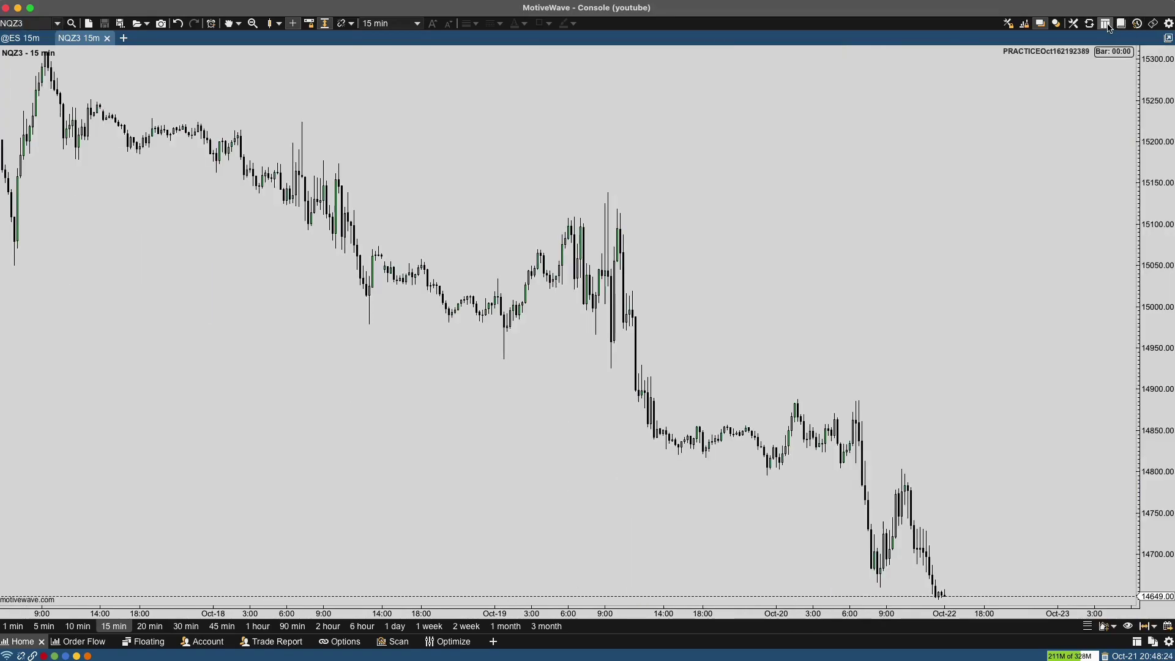